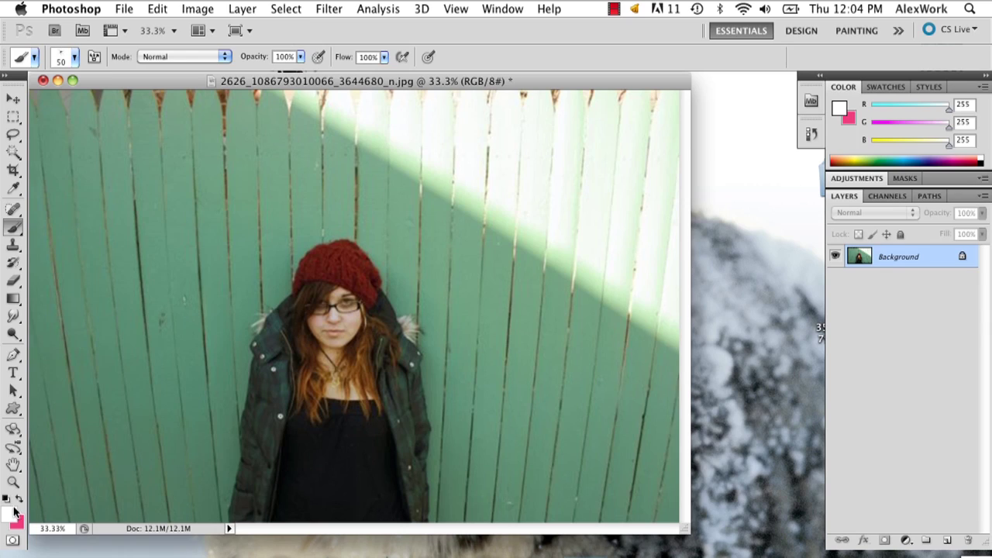
# Pick the Zoom tool, then the Rectangular Marquee tool, and bring up the adjustment layer types.
pyautogui.click(13, 482)
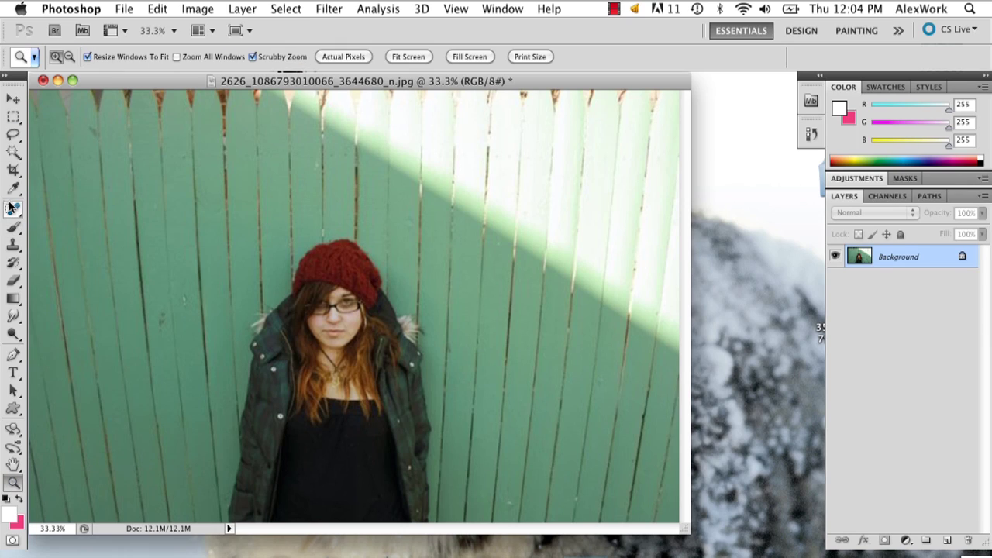
pyautogui.click(13, 116)
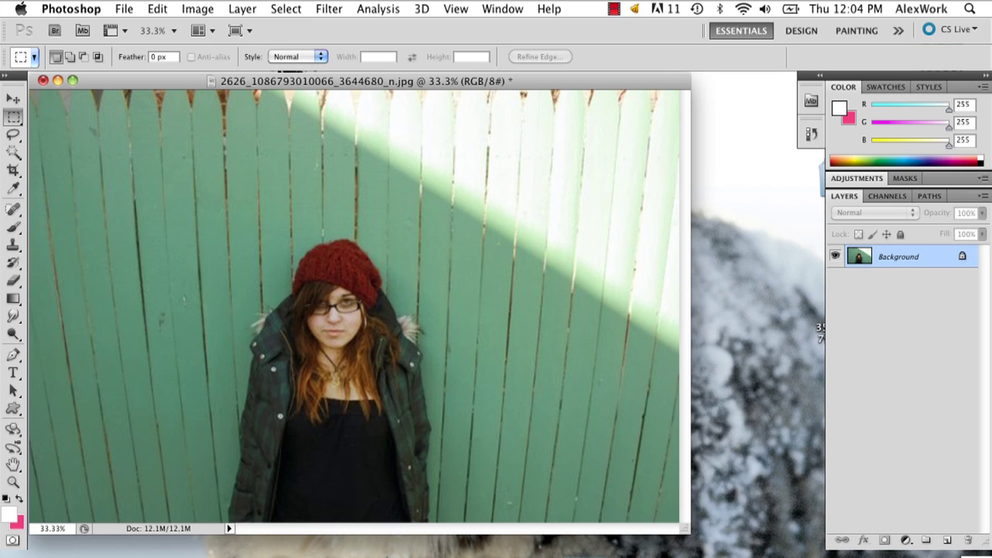
pyautogui.click(905, 541)
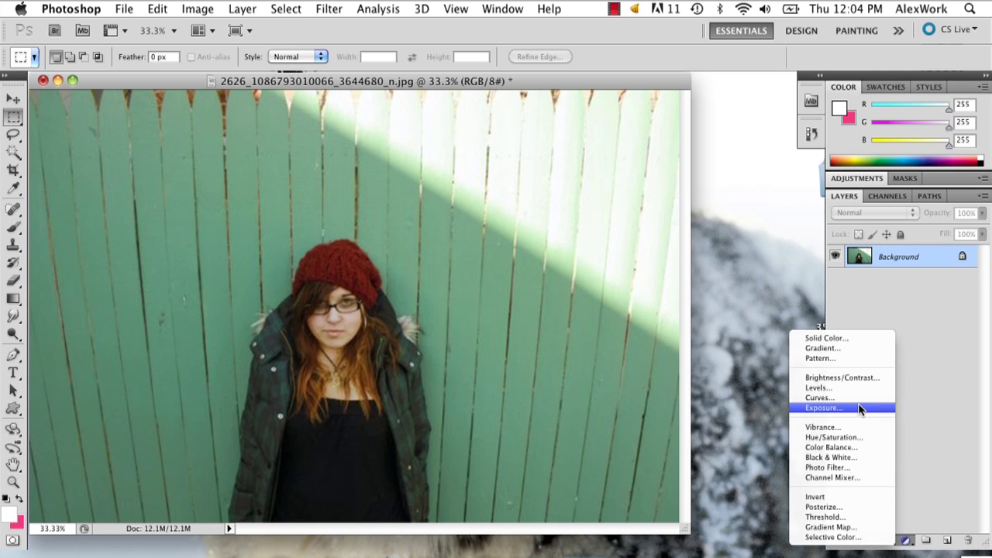
# Add a Brightness/Contrast adjustment layer, then delete it.
pyautogui.click(850, 378)
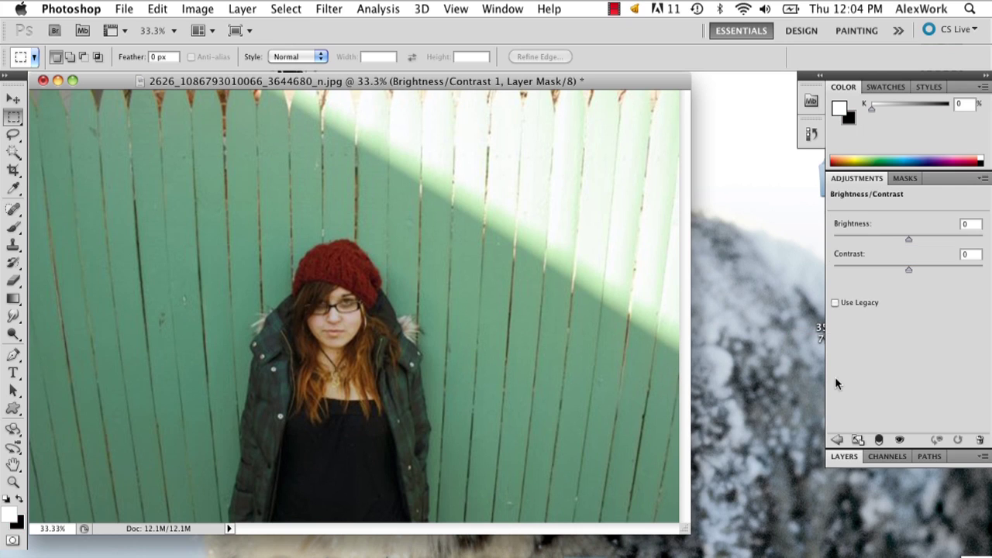
pyautogui.click(844, 456)
pyautogui.moveTo(932, 268); pyautogui.dragTo(968, 458)
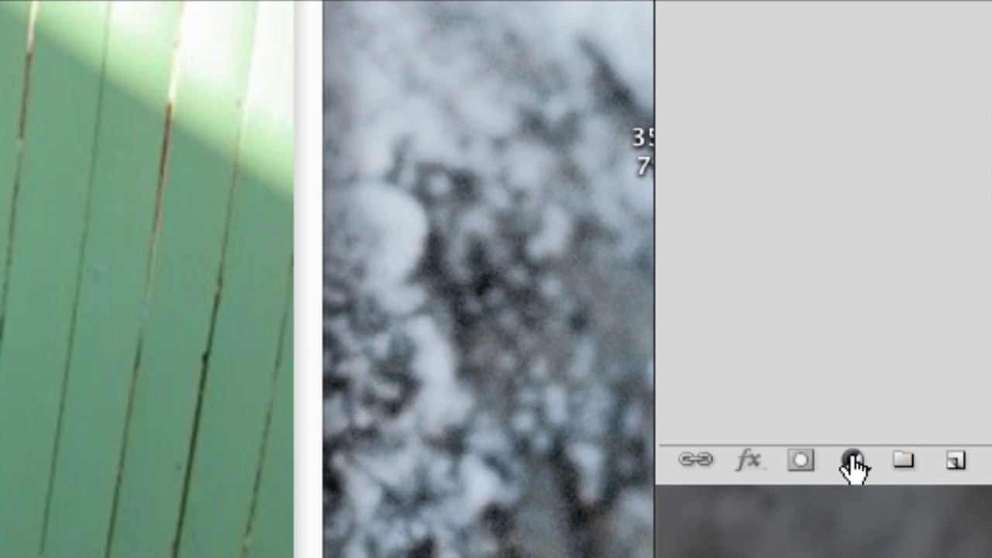
# Add a new Brightness/Contrast layer at Brightness 23, Contrast 28 and merge it down.
pyautogui.click(906, 462)
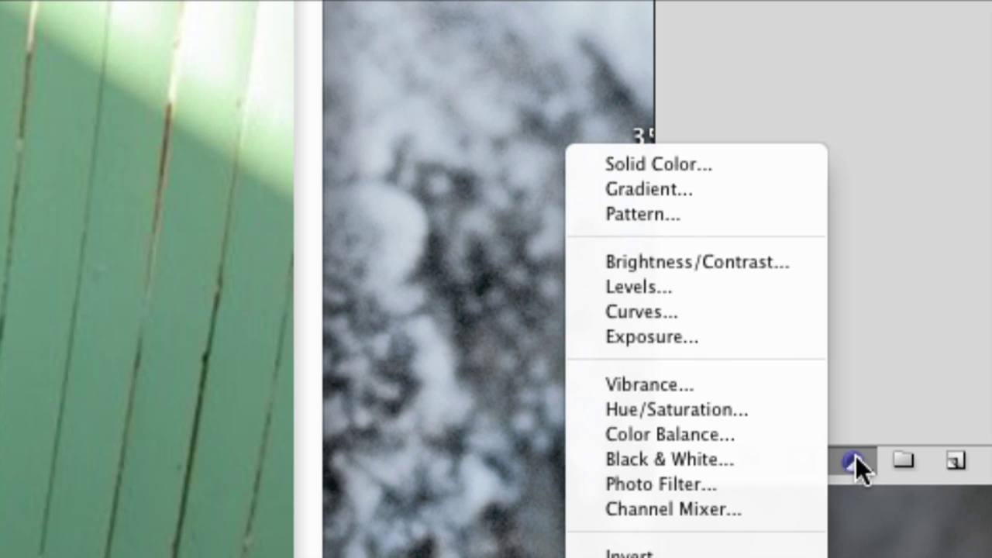
pyautogui.click(771, 260)
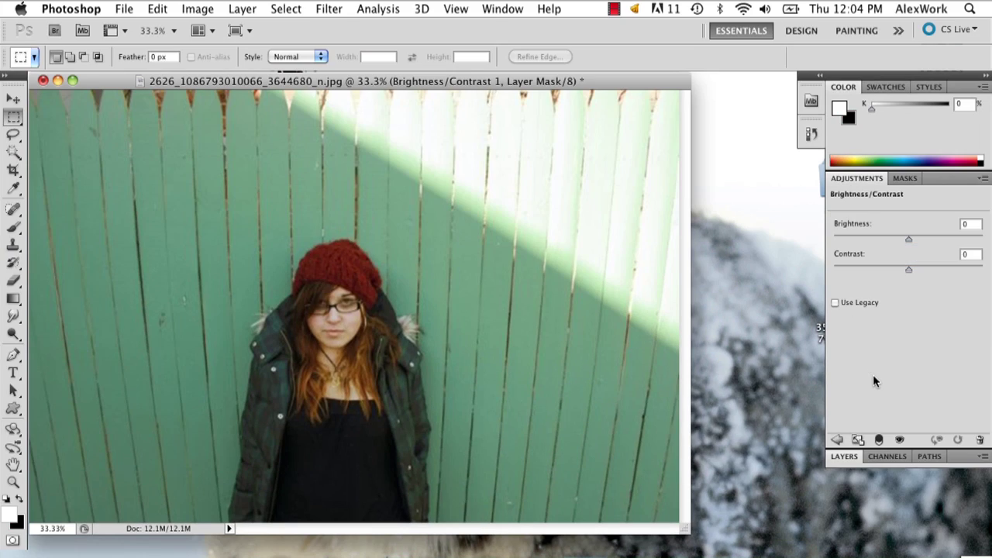
pyautogui.moveTo(908, 239)
pyautogui.mouseDown()
pyautogui.moveTo(885, 242)
pyautogui.moveTo(903, 240)
pyautogui.moveTo(919, 267)
pyautogui.moveTo(951, 272)
pyautogui.moveTo(929, 271)
pyautogui.moveTo(919, 240)
pyautogui.moveTo(929, 239)
pyautogui.moveTo(919, 243)
pyautogui.mouseUp()
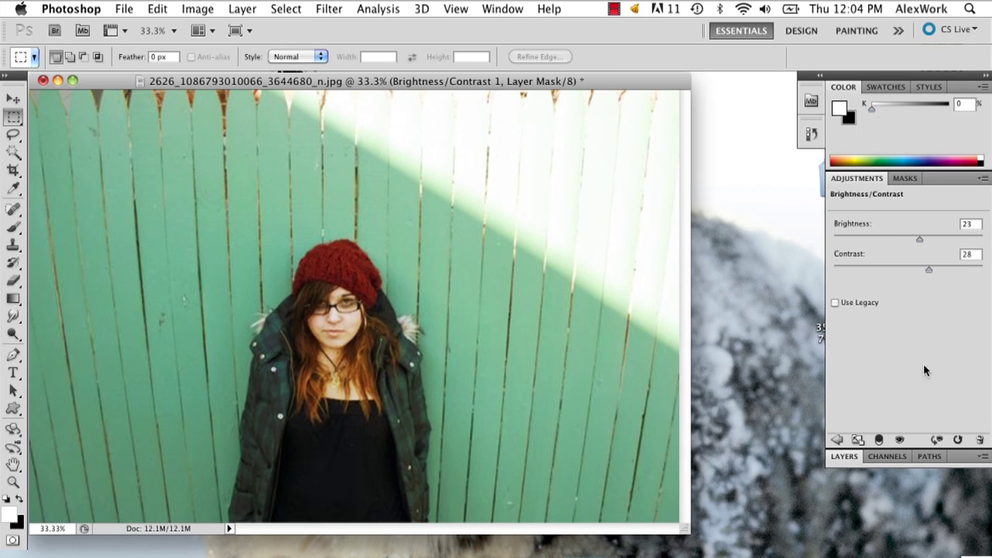
pyautogui.click(843, 456)
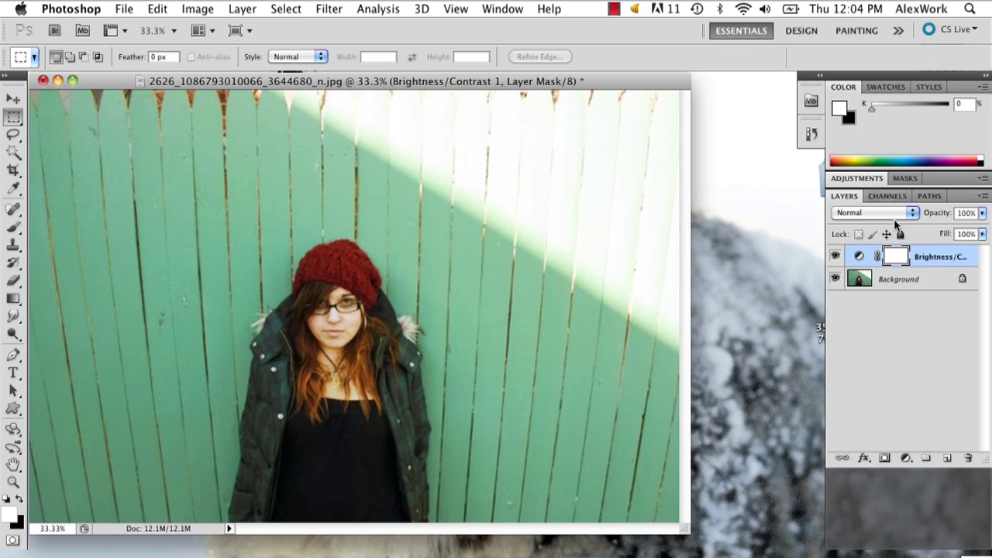
pyautogui.rightClick(932, 258)
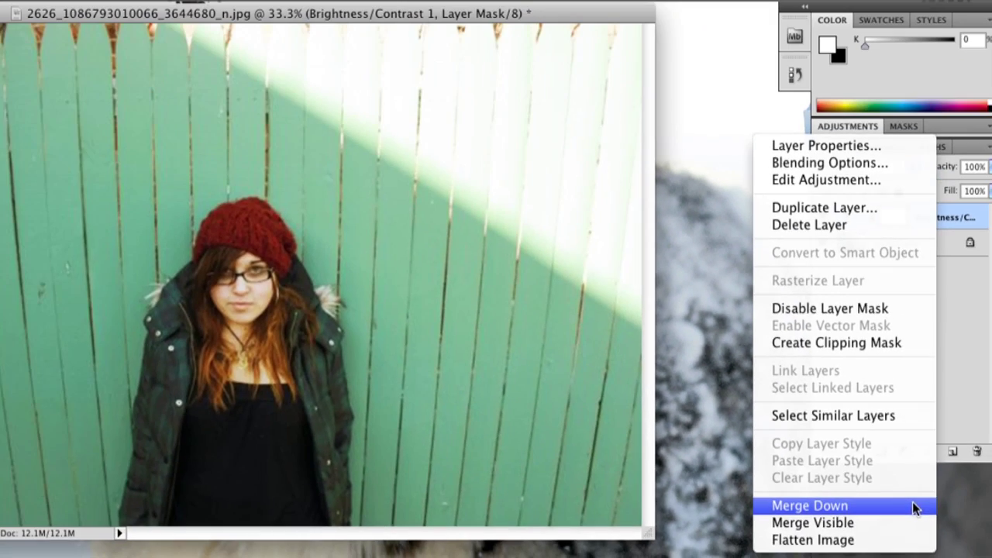
pyautogui.click(913, 505)
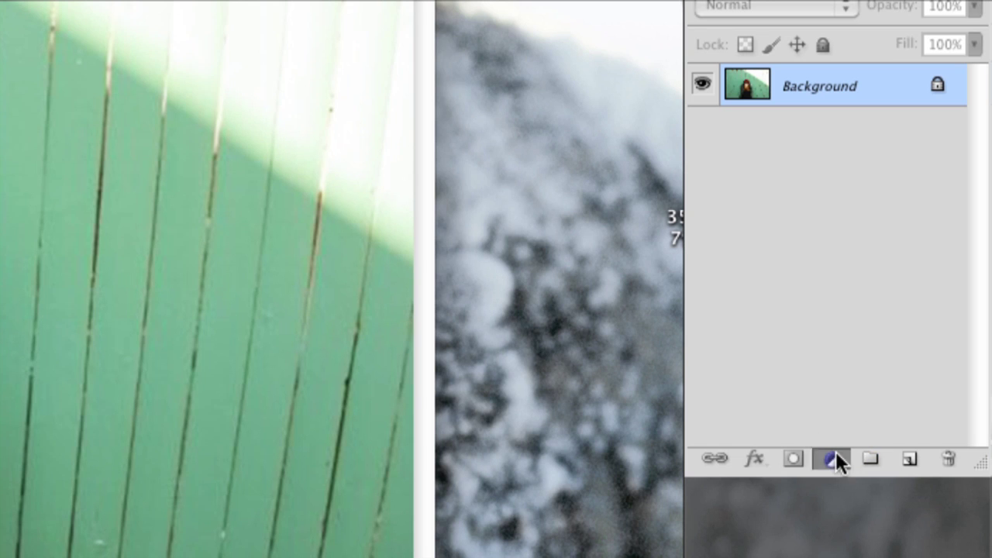
# Add a Levels layer with the white input point lowered to about 213, then merge it down.
pyautogui.click(834, 455)
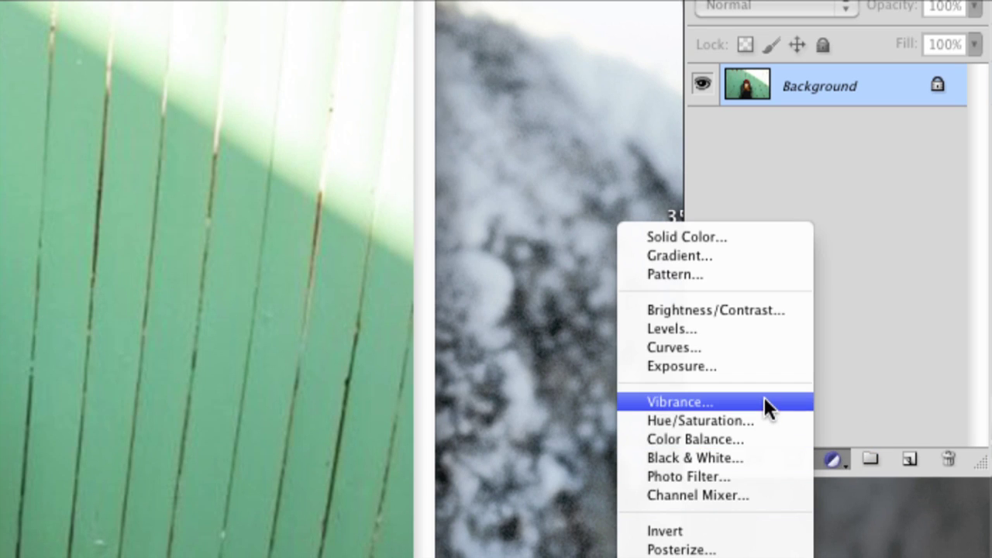
pyautogui.click(705, 328)
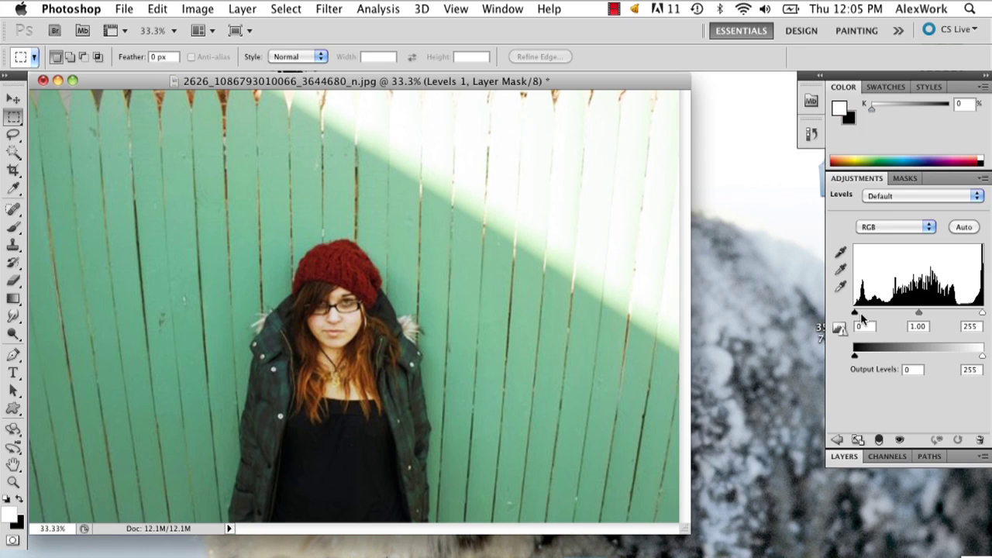
pyautogui.moveTo(867, 315); pyautogui.dragTo(818, 309)
pyautogui.moveTo(982, 313); pyautogui.dragTo(902, 313)
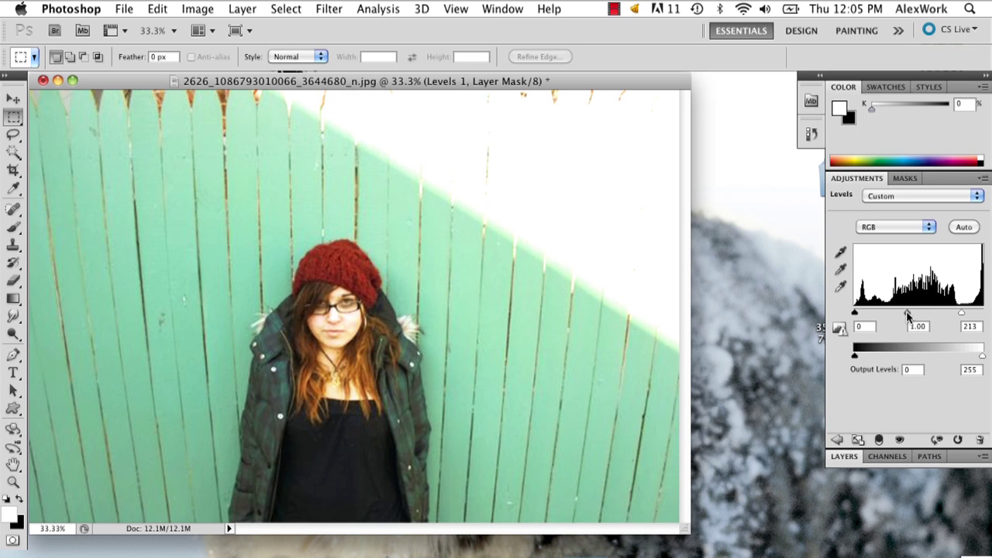
pyautogui.moveTo(900, 312); pyautogui.dragTo(902, 312)
pyautogui.click(845, 456)
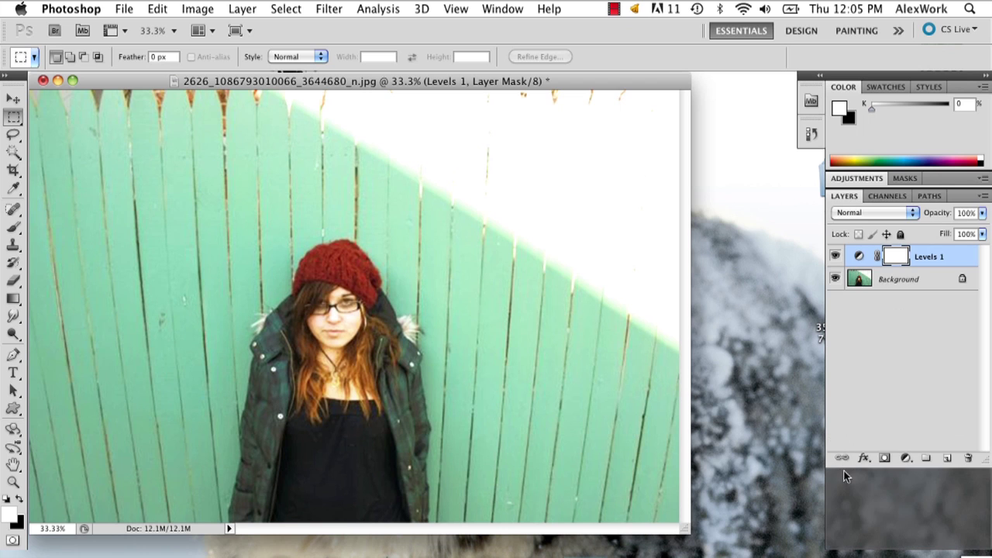
pyautogui.rightClick(917, 259)
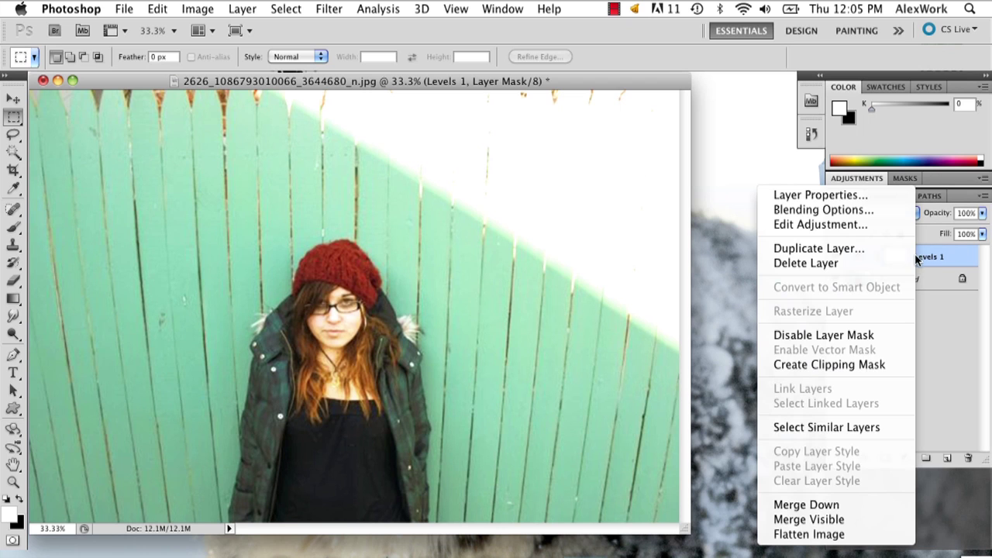
pyautogui.click(846, 504)
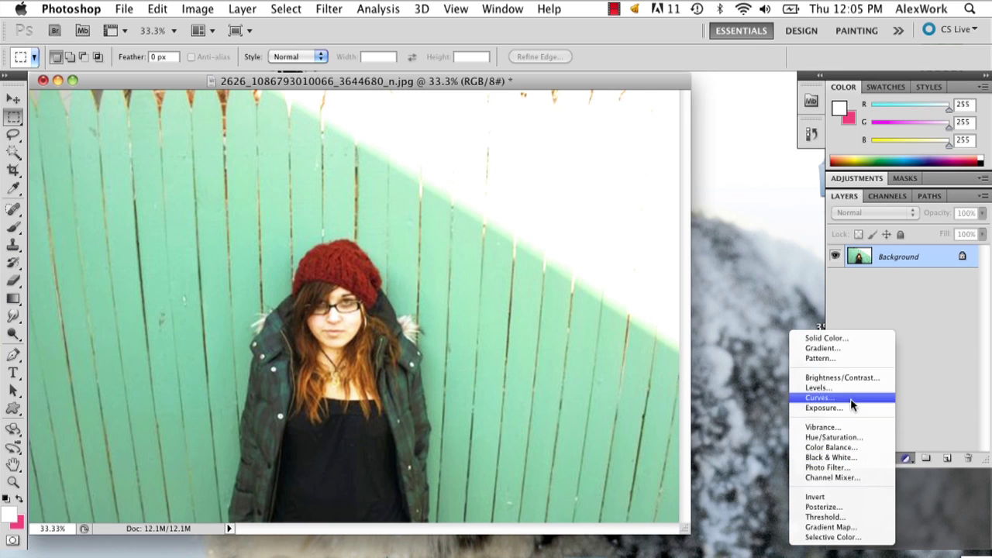
# Add a Selective Color layer and adjust the Reds' Cyan and Magenta to redden the hat.
pyautogui.click(941, 371)
pyautogui.click(906, 458)
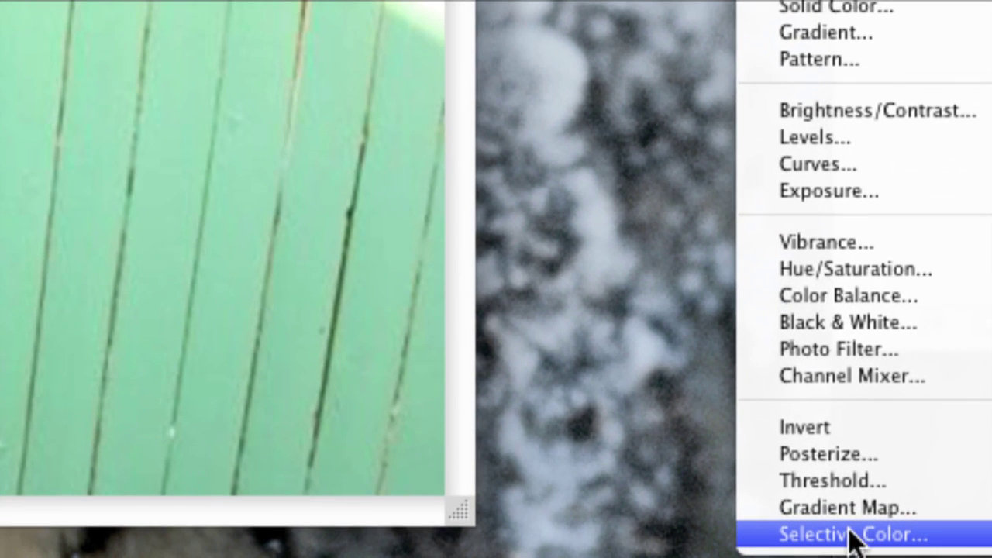
pyautogui.click(905, 534)
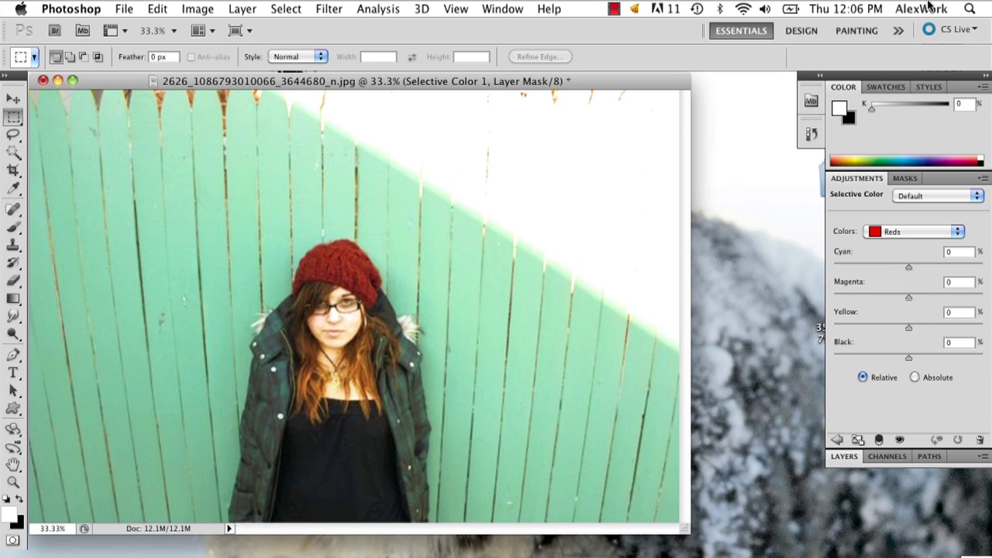
pyautogui.moveTo(908, 268); pyautogui.dragTo(883, 268)
pyautogui.moveTo(909, 301)
pyautogui.mouseDown()
pyautogui.moveTo(891, 301)
pyautogui.moveTo(942, 300)
pyautogui.moveTo(899, 297)
pyautogui.mouseUp()
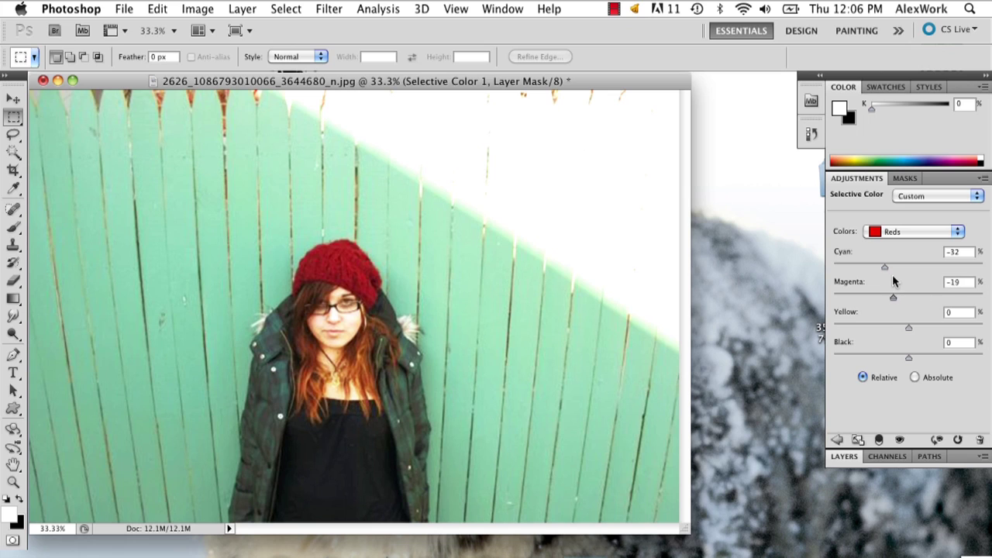
pyautogui.moveTo(905, 263); pyautogui.dragTo(877, 264)
pyautogui.moveTo(928, 299); pyautogui.dragTo(942, 301)
# Set the Selective Color Greens to Cyan +65, Magenta -61, Yellow +100.
pyautogui.click(913, 230)
pyautogui.click(898, 255)
pyautogui.moveTo(908, 268); pyautogui.dragTo(865, 265)
pyautogui.moveTo(950, 269); pyautogui.dragTo(957, 269)
pyautogui.moveTo(906, 298); pyautogui.dragTo(864, 297)
pyautogui.moveTo(889, 327); pyautogui.dragTo(990, 346)
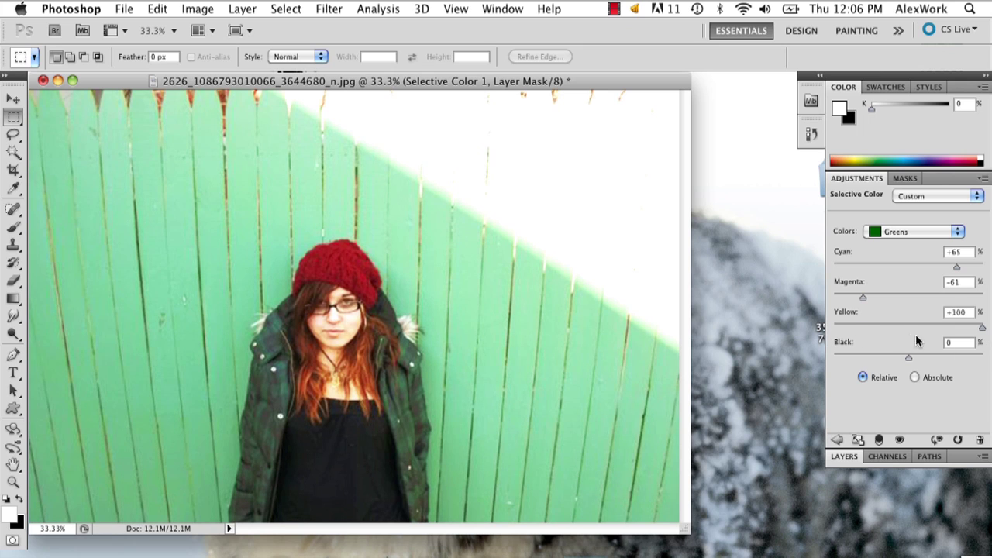
pyautogui.click(897, 231)
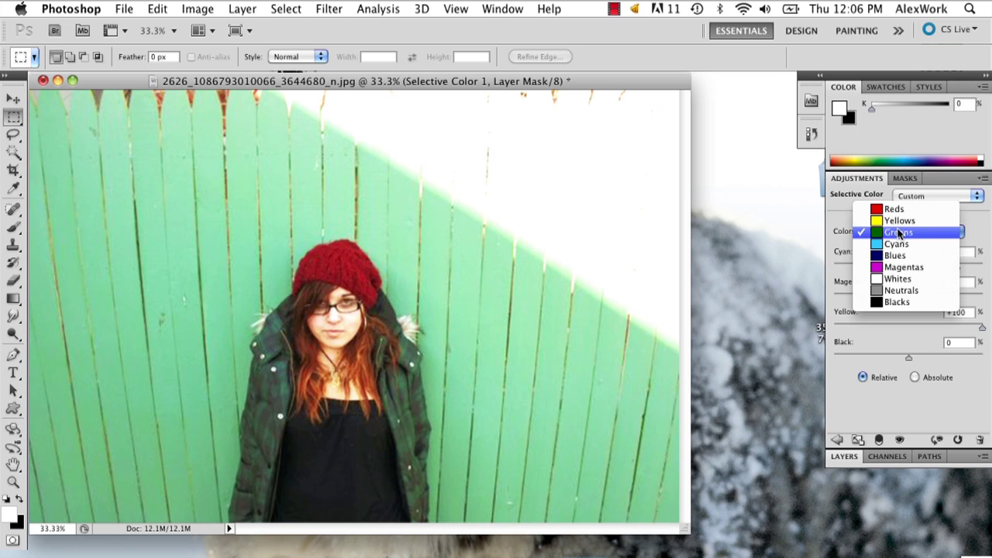
# Set the Selective Color Blacks to Magenta +2, Yellow -15 and Black -3.
pyautogui.click(896, 301)
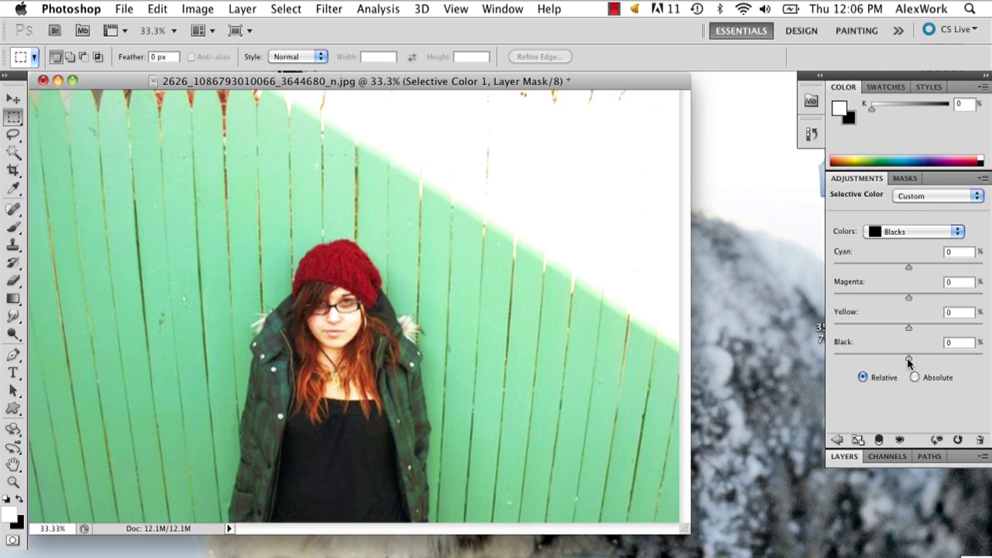
pyautogui.moveTo(930, 355); pyautogui.dragTo(902, 361)
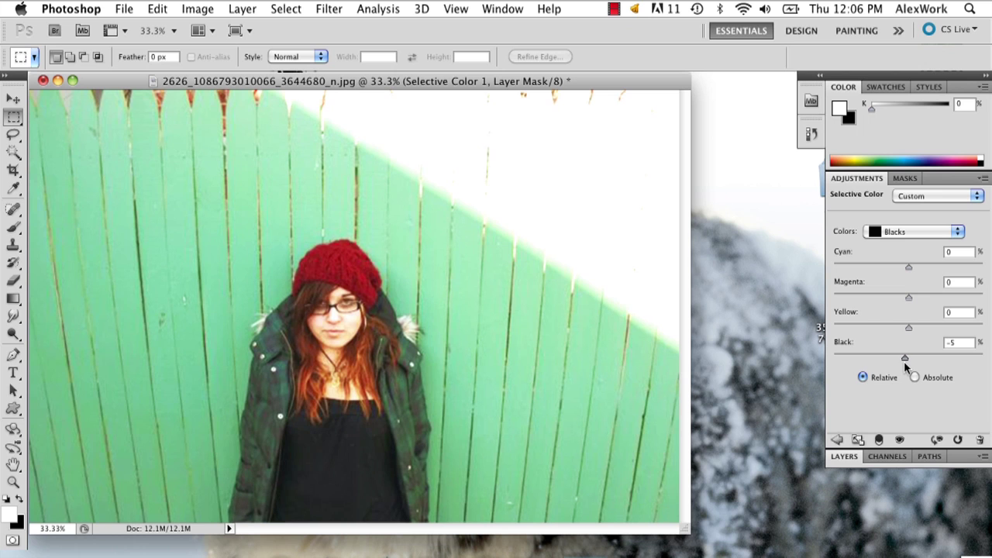
pyautogui.press('super+plus')
pyautogui.press('super+plus')
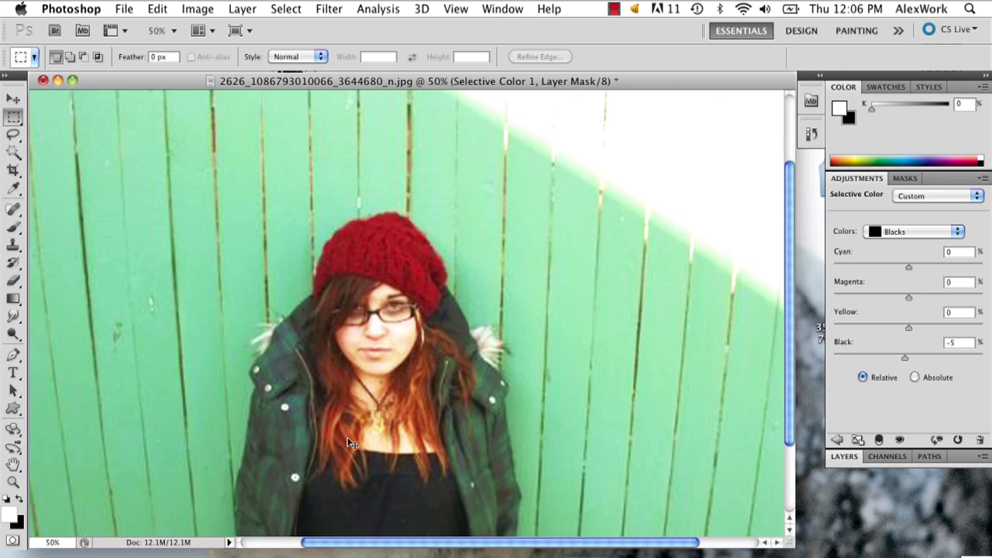
pyautogui.scroll(-5, 348, 438)
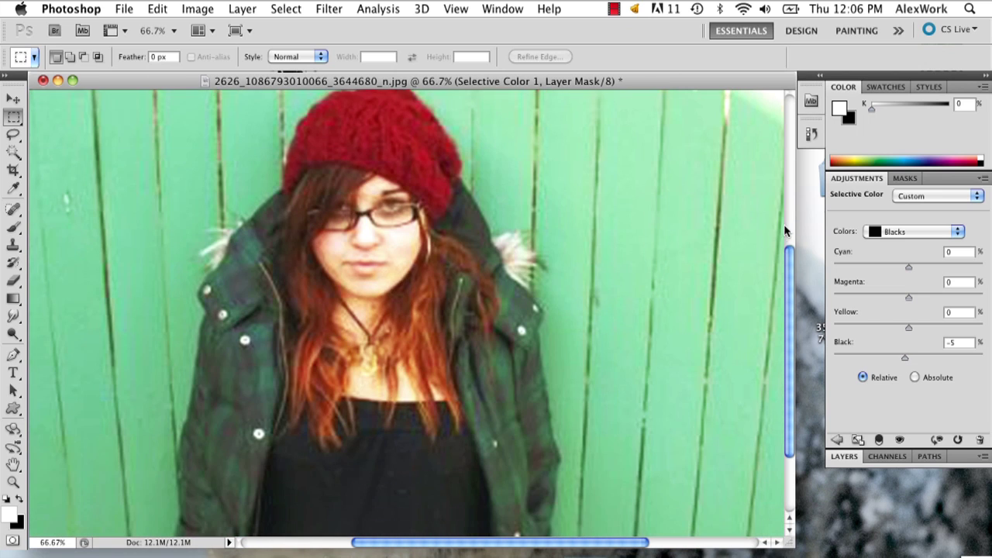
pyautogui.scroll(-1, 792, 290)
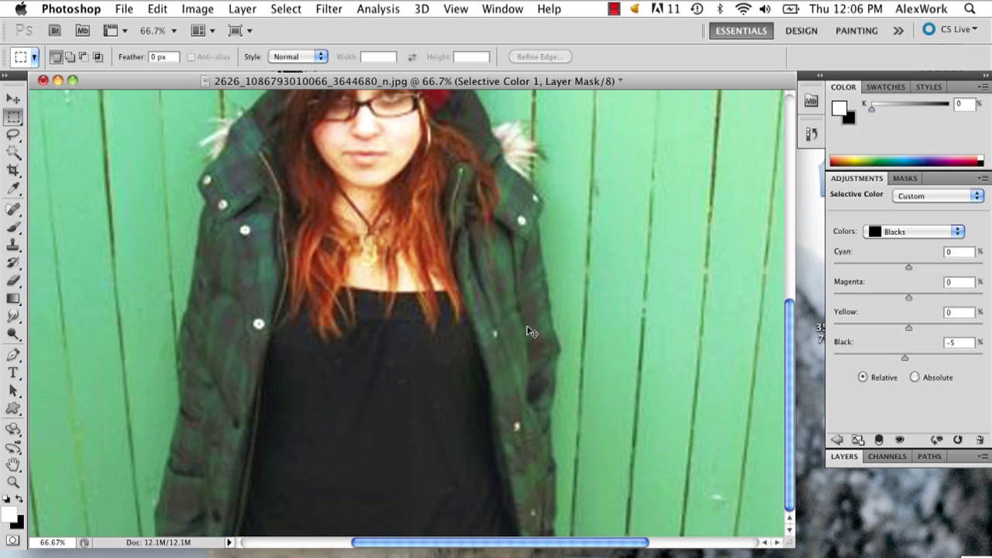
pyautogui.press('super+minus')
pyautogui.moveTo(908, 364); pyautogui.dragTo(897, 328)
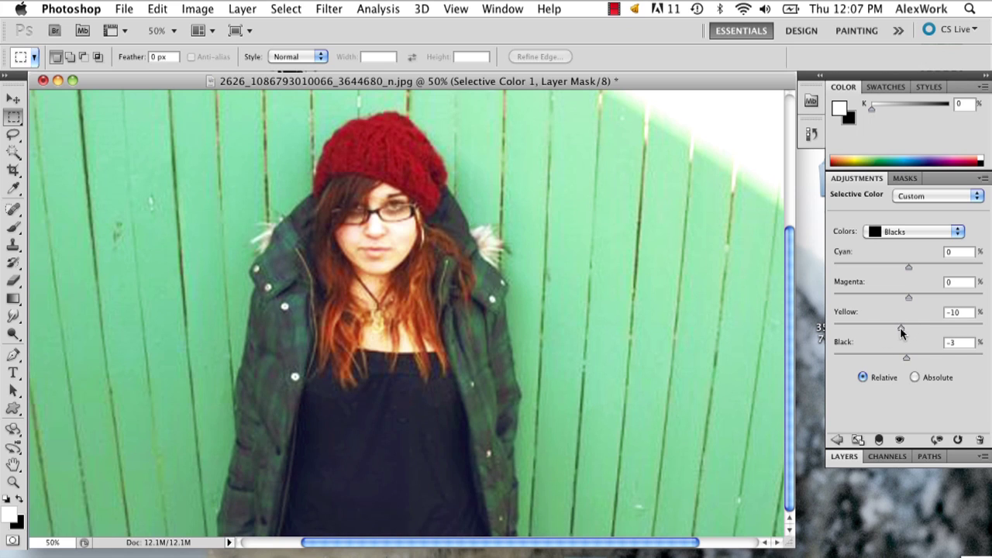
pyautogui.press('super+minus')
pyautogui.moveTo(901, 327); pyautogui.dragTo(909, 301)
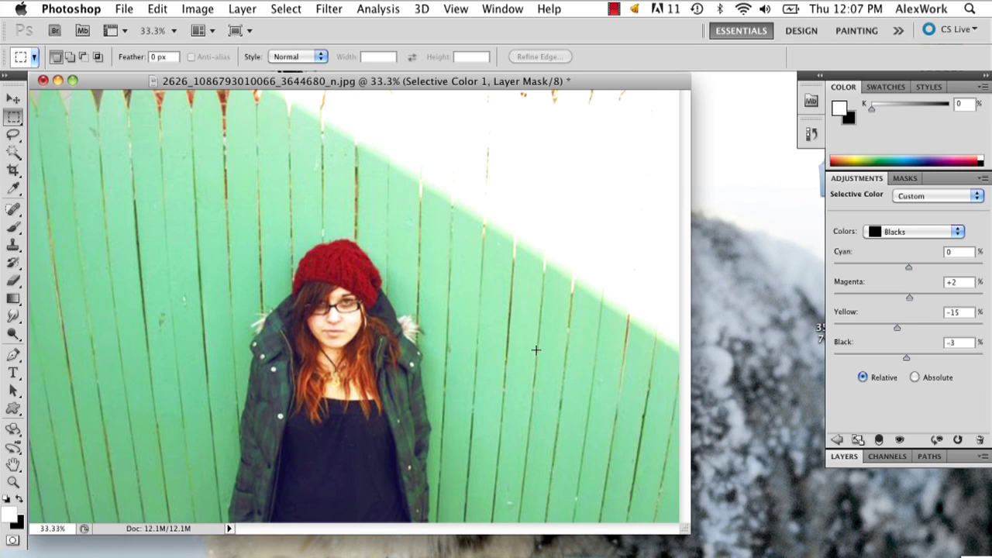
pyautogui.click(911, 231)
# Set the Selective Color Neutrals to Cyan -16, Magenta +14 and Yellow +27.
pyautogui.click(907, 221)
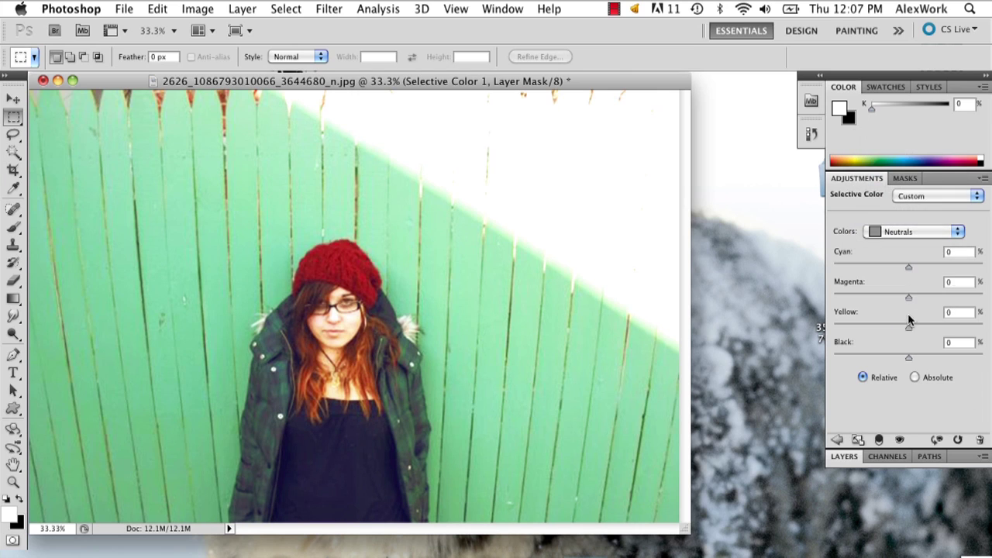
pyautogui.moveTo(905, 327); pyautogui.dragTo(903, 331)
pyautogui.moveTo(881, 332); pyautogui.dragTo(912, 331)
pyautogui.moveTo(909, 297)
pyautogui.mouseDown()
pyautogui.moveTo(891, 297)
pyautogui.moveTo(923, 308)
pyautogui.mouseUp()
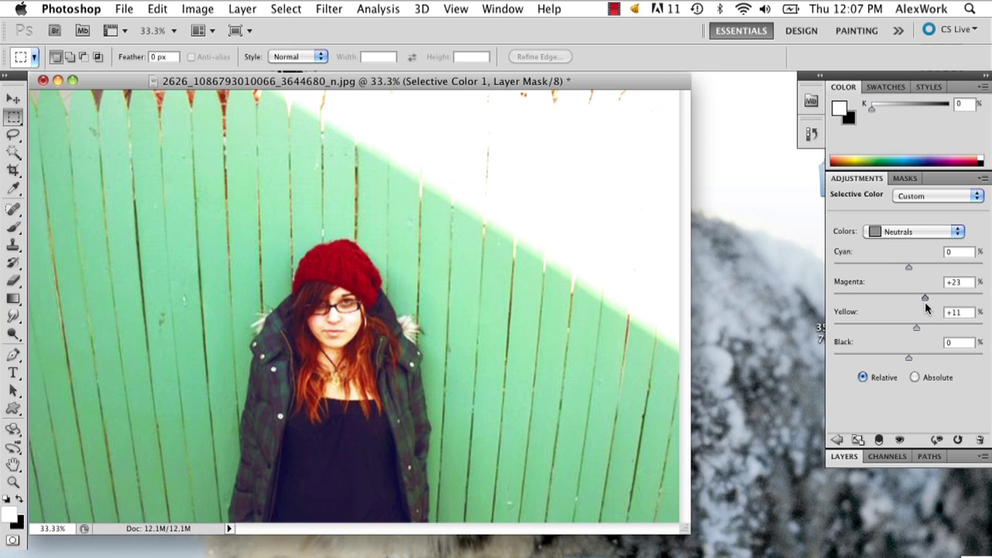
pyautogui.moveTo(927, 309); pyautogui.dragTo(919, 302)
pyautogui.moveTo(909, 268); pyautogui.dragTo(892, 282)
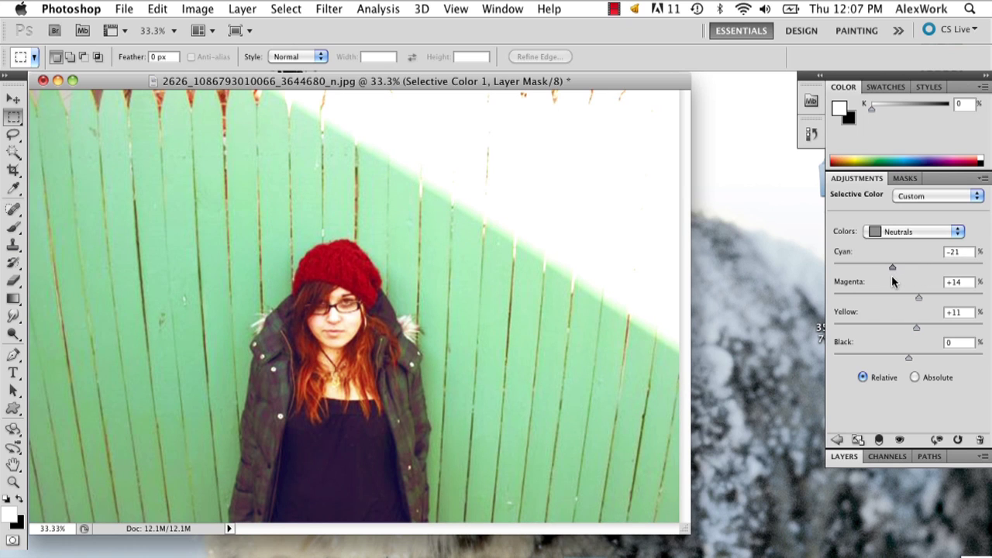
pyautogui.moveTo(918, 331)
pyautogui.mouseDown()
pyautogui.moveTo(889, 334)
pyautogui.moveTo(929, 336)
pyautogui.mouseUp()
pyautogui.moveTo(891, 269); pyautogui.dragTo(896, 269)
pyautogui.click(895, 231)
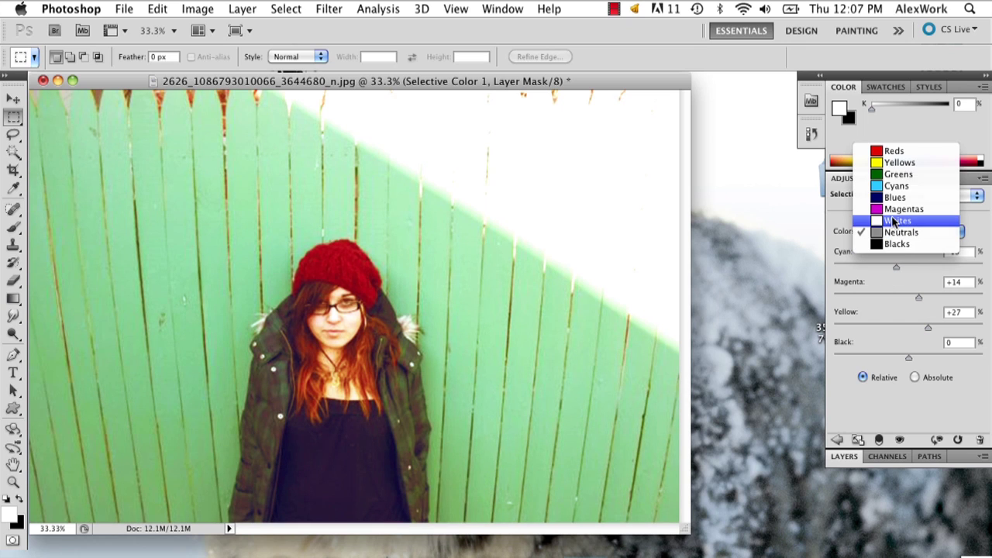
# Set the Selective Color Whites to Magenta +18 and Yellow +4.
pyautogui.click(893, 222)
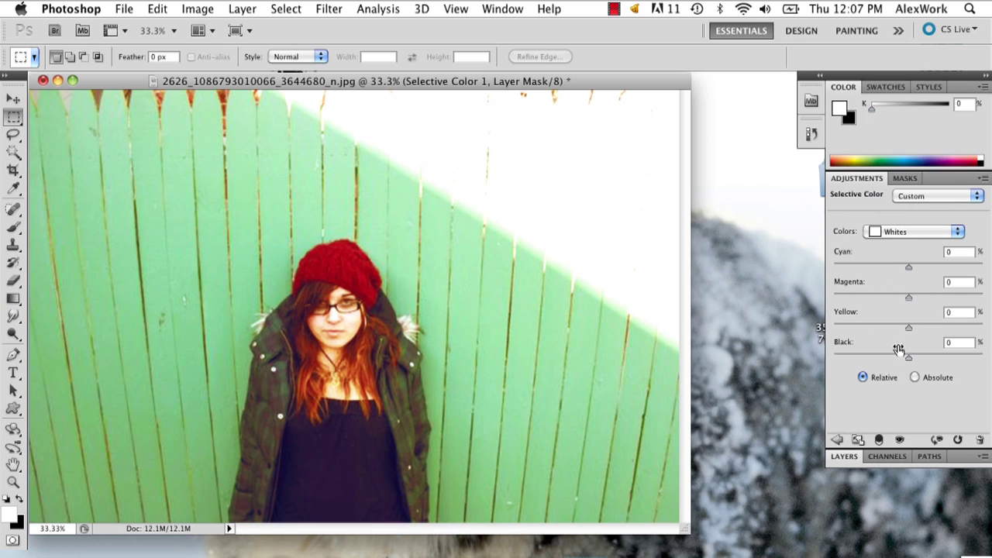
pyautogui.moveTo(908, 327); pyautogui.dragTo(922, 303)
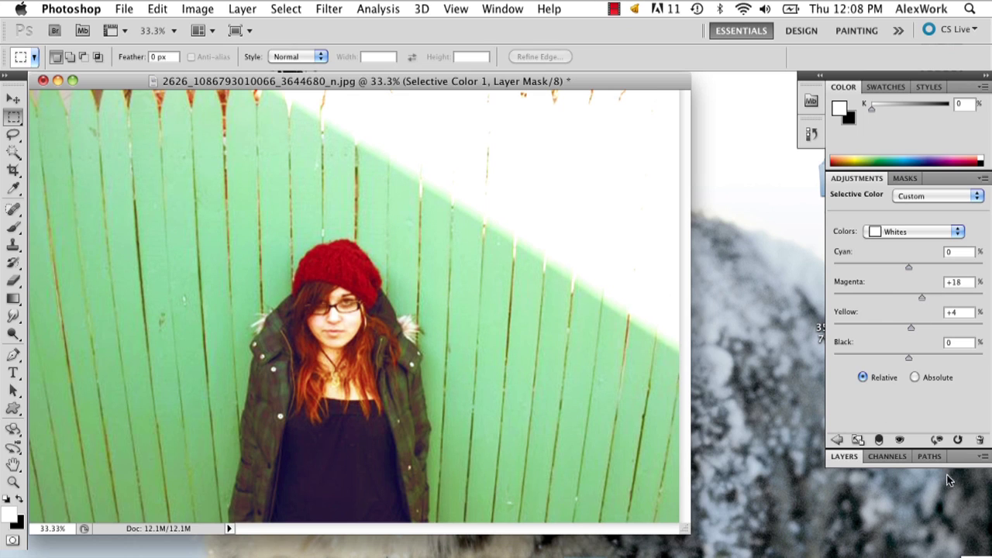
pyautogui.click(838, 457)
# Merge Selective Color down, then add and merge a Brightness -24, Contrast -16 layer.
pyautogui.rightClick(928, 264)
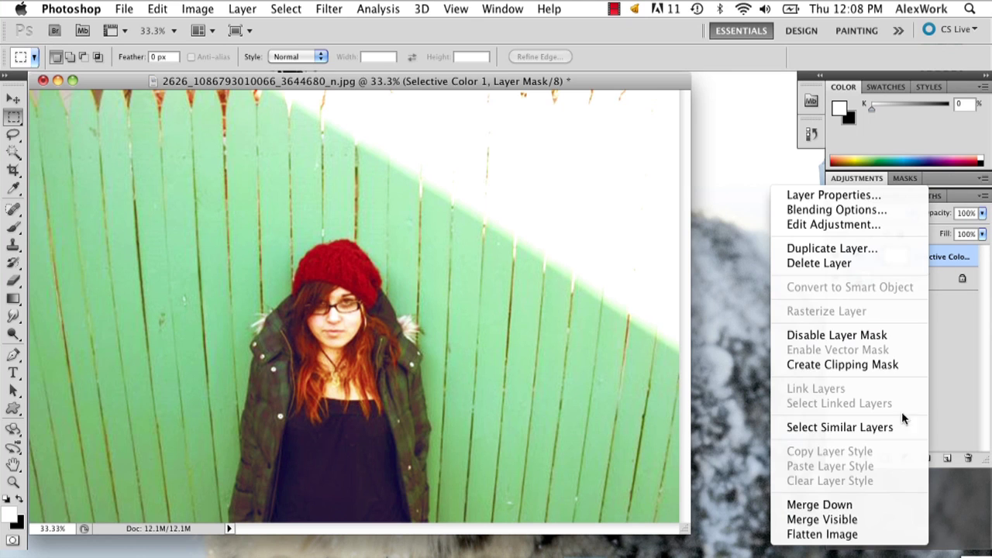
pyautogui.click(857, 505)
pyautogui.click(910, 454)
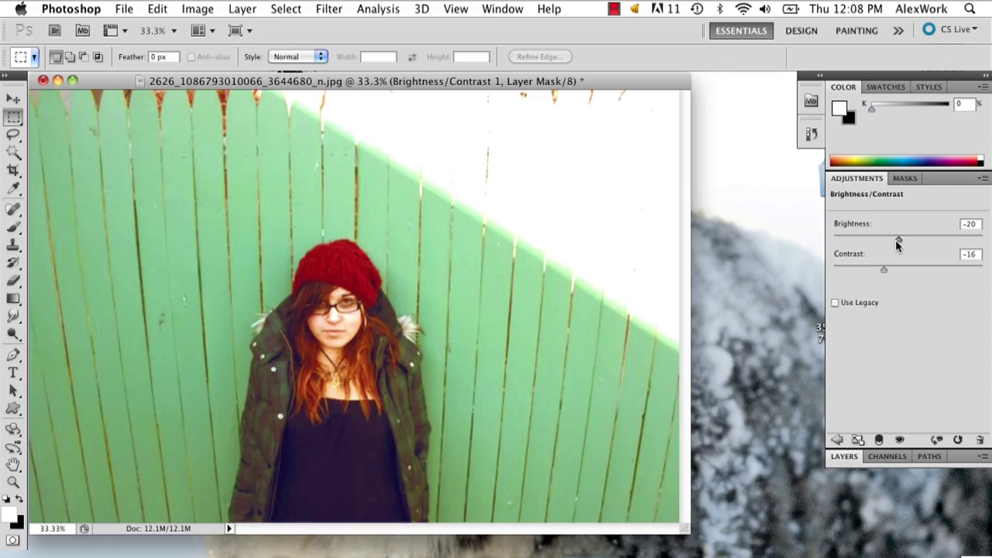
pyautogui.moveTo(897, 240); pyautogui.dragTo(896, 239)
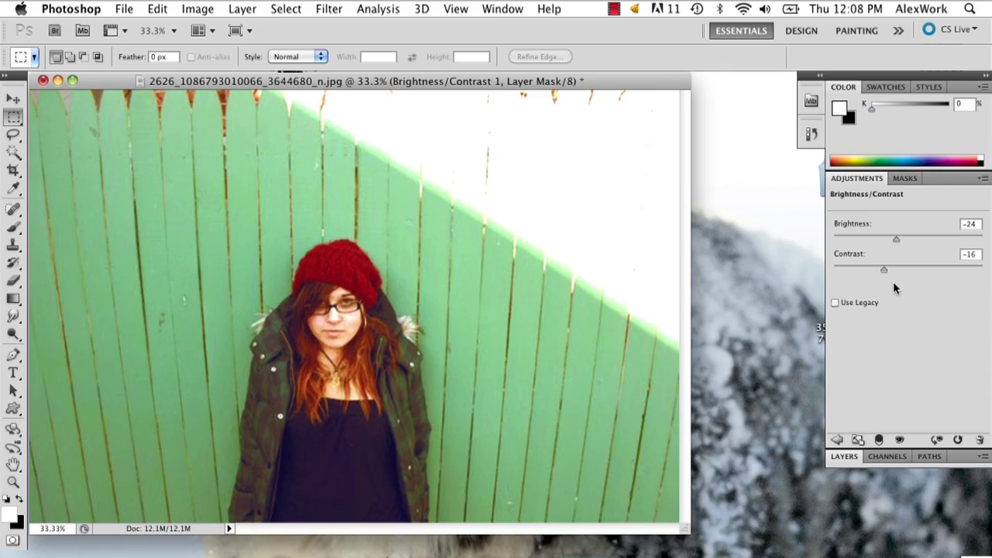
pyautogui.click(859, 458)
pyautogui.rightClick(922, 262)
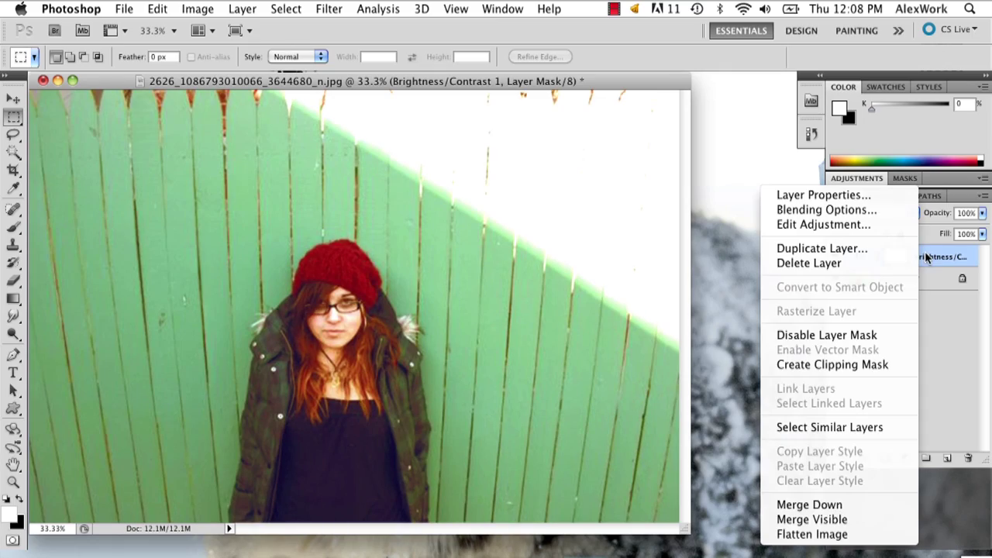
pyautogui.click(811, 504)
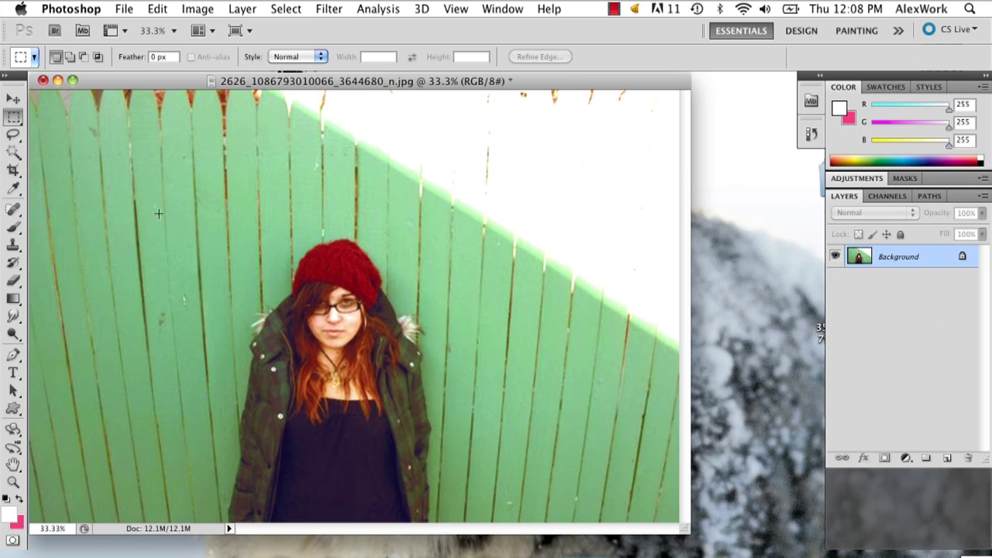
# Crop the photo to a marquee around the girl, from above her hat to the bottom edge, and deselect.
pyautogui.moveTo(147, 200); pyautogui.dragTo(428, 521)
pyautogui.click(428, 521)
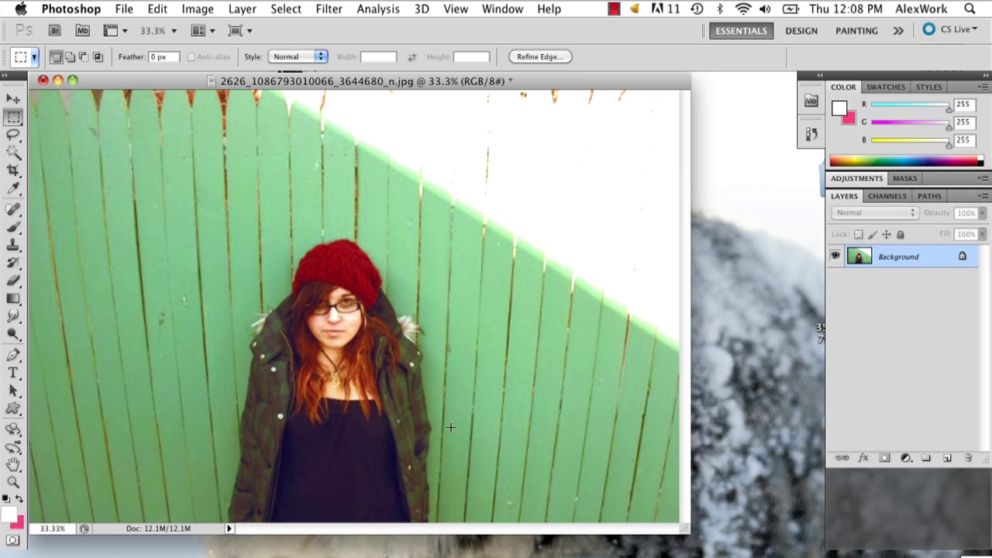
pyautogui.moveTo(194, 229); pyautogui.dragTo(487, 520)
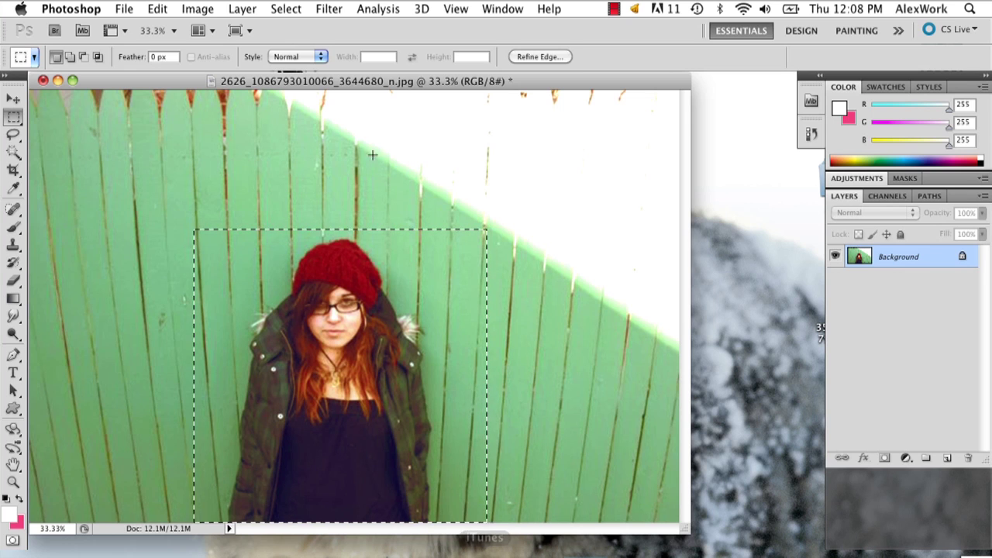
pyautogui.click(208, 10)
pyautogui.click(259, 191)
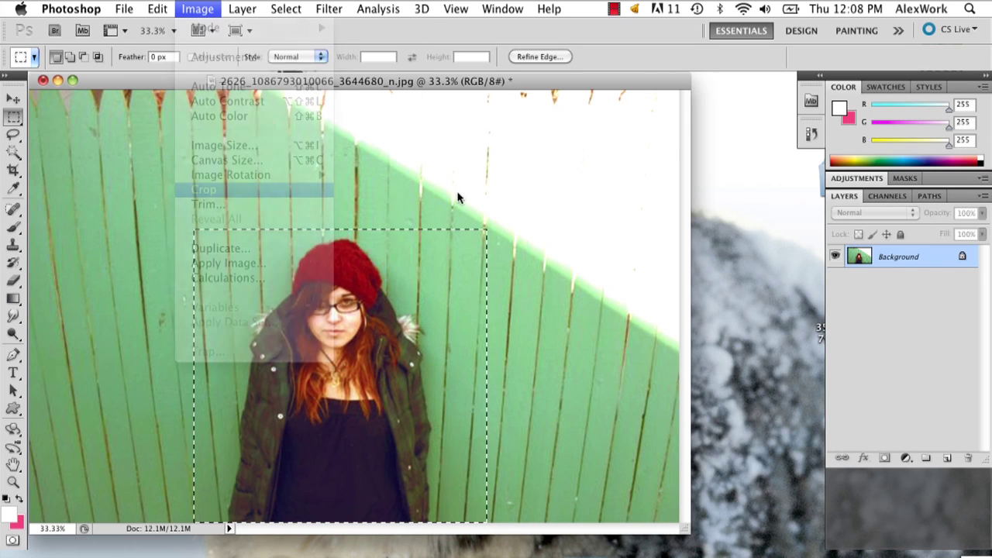
pyautogui.press('super+d')
pyautogui.moveTo(243, 82); pyautogui.dragTo(484, 144)
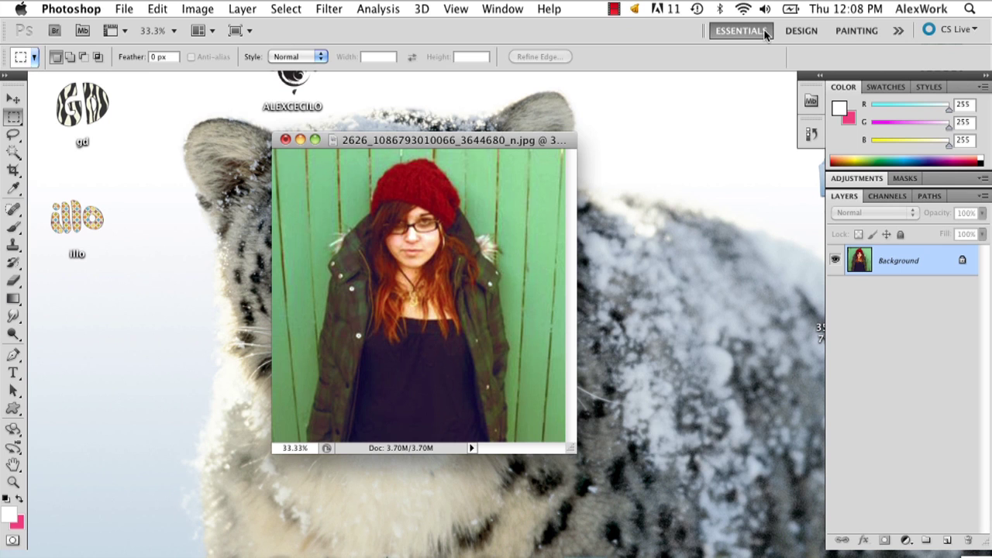